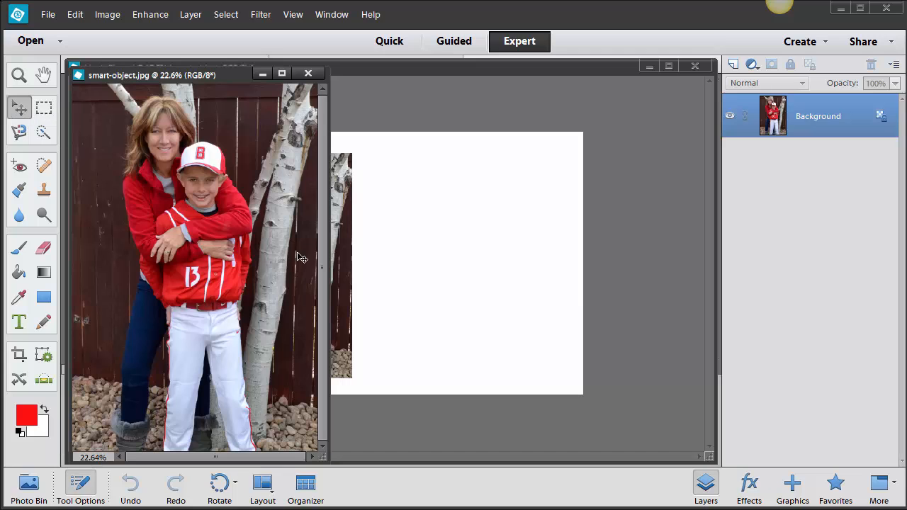
Copy the smart-object.jpg photo into blank-file.psd and scale it to about the existing photo's size, placed beside it.
{"action": "left_click_drag", "start_coordinate": [108, 163], "coordinate": [425, 283]}
{"action": "left_click_drag", "start_coordinate": [351, 243], "coordinate": [453, 260]}
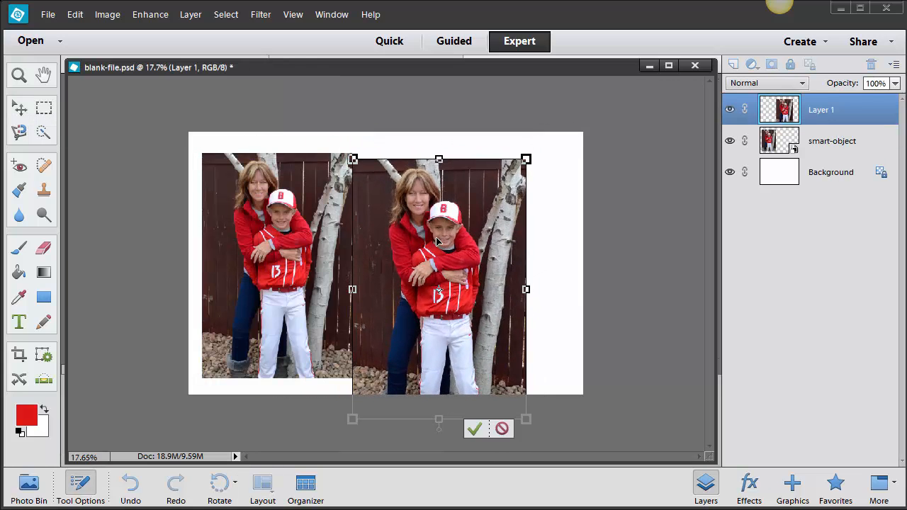
{"action": "left_click_drag", "start_coordinate": [496, 183], "coordinate": [537, 180]}
{"action": "left_click_drag", "start_coordinate": [490, 228], "coordinate": [499, 199]}
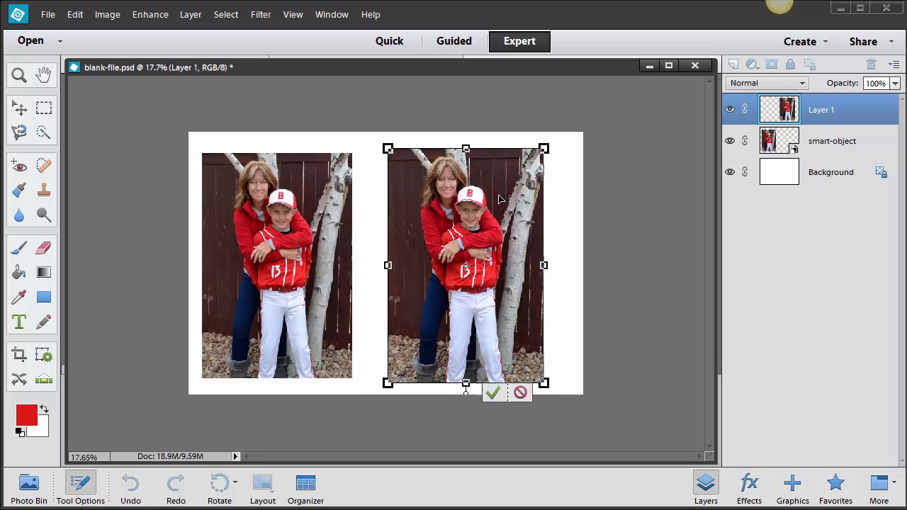
{"action": "left_click_drag", "start_coordinate": [543, 149], "coordinate": [540, 155]}
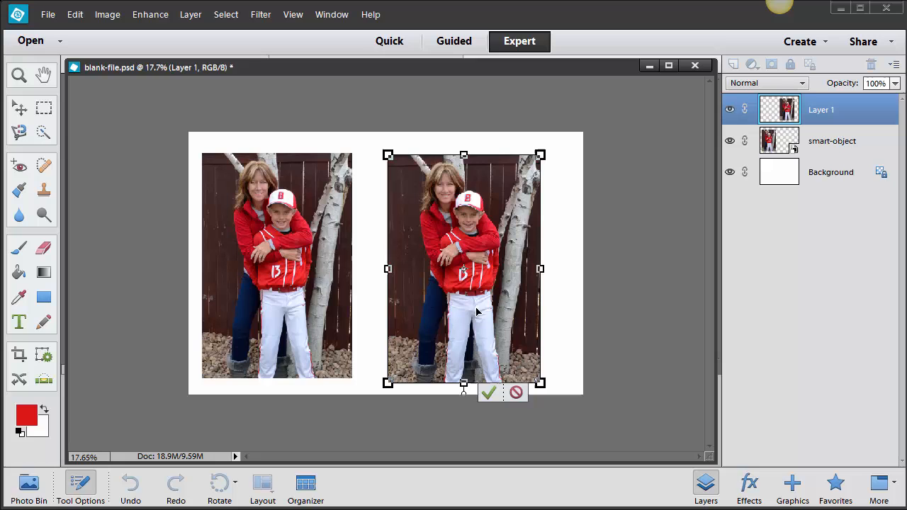
{"action": "left_click", "coordinate": [491, 396]}
{"action": "left_click", "coordinate": [625, 305]}
Shrink the photo on the smart-object layer to a small thumbnail at the page's lower-left corner and apply the transformation.
{"action": "scroll", "coordinate": [625, 303], "scroll_direction": "up", "scroll_amount": 3}
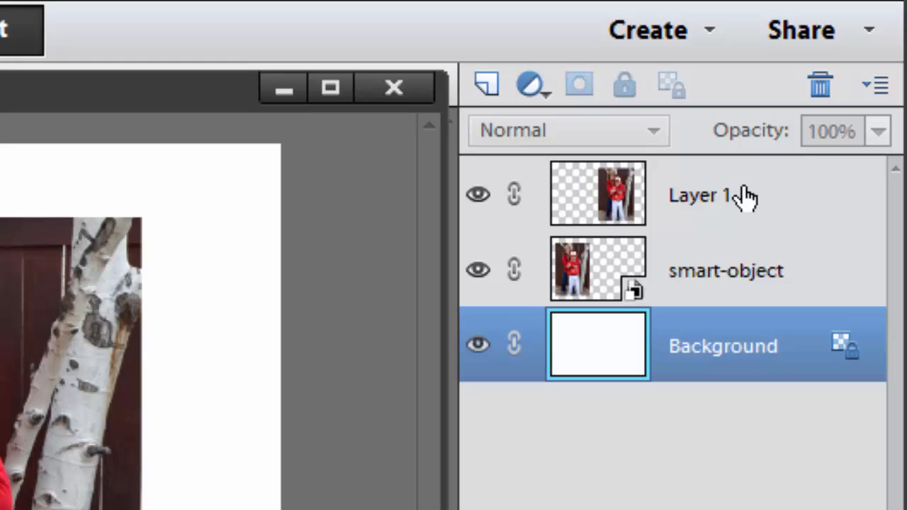
{"action": "left_click", "coordinate": [714, 262]}
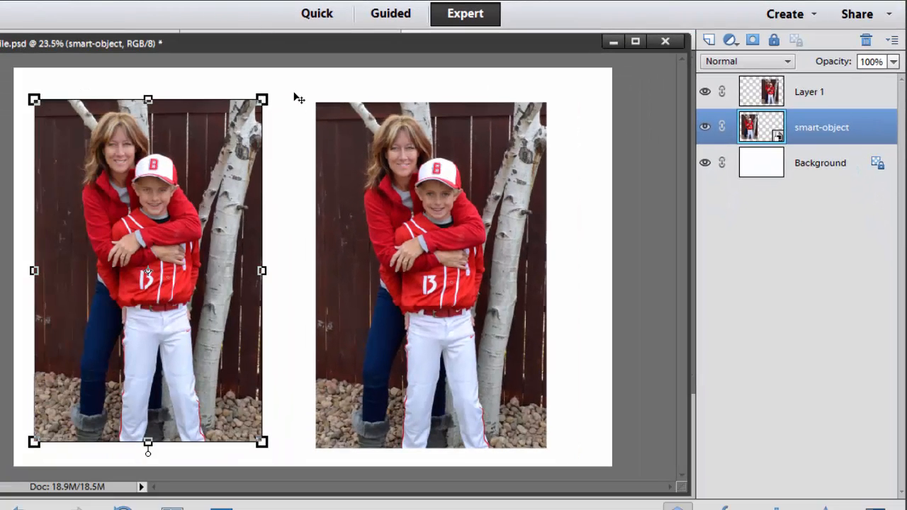
{"action": "left_click_drag", "start_coordinate": [263, 99], "coordinate": [93, 408]}
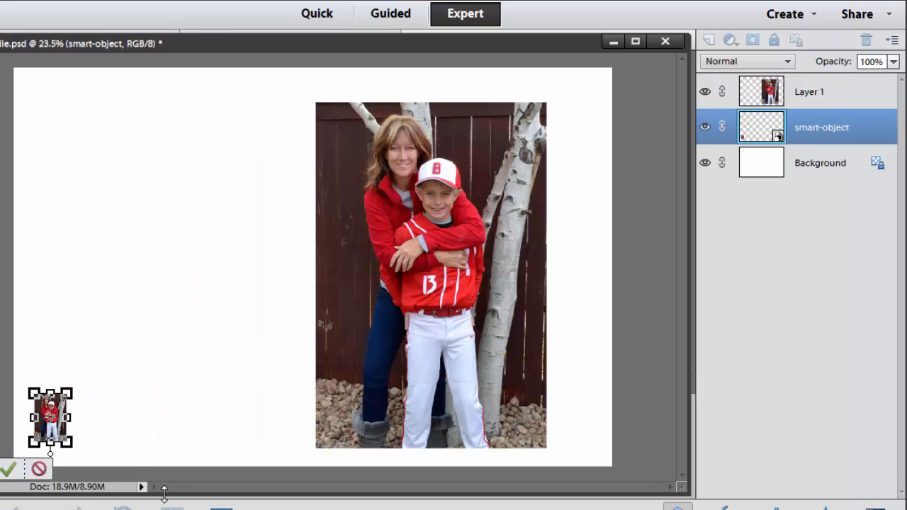
{"action": "left_click_drag", "start_coordinate": [162, 489], "coordinate": [185, 383]}
{"action": "left_click", "coordinate": [180, 418]}
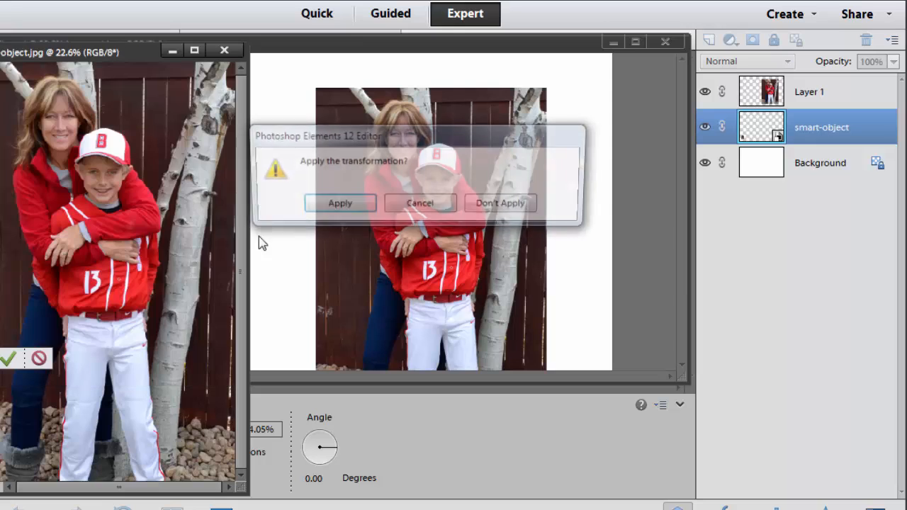
{"action": "left_click", "coordinate": [415, 207]}
{"action": "left_click", "coordinate": [168, 456]}
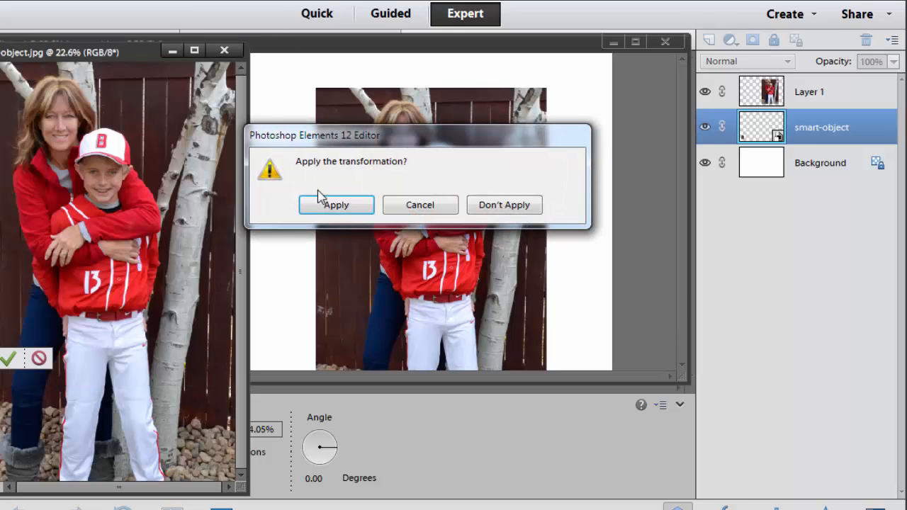
{"action": "left_click", "coordinate": [336, 205]}
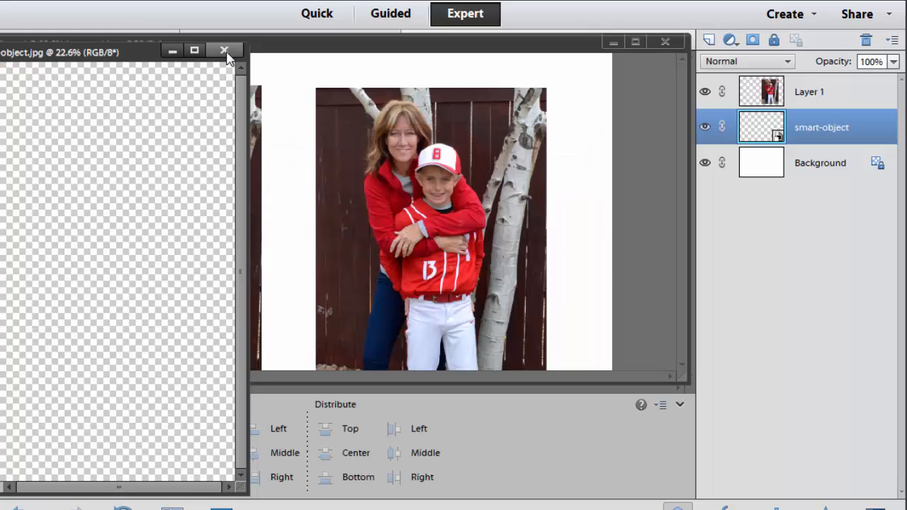
{"action": "left_click", "coordinate": [312, 261]}
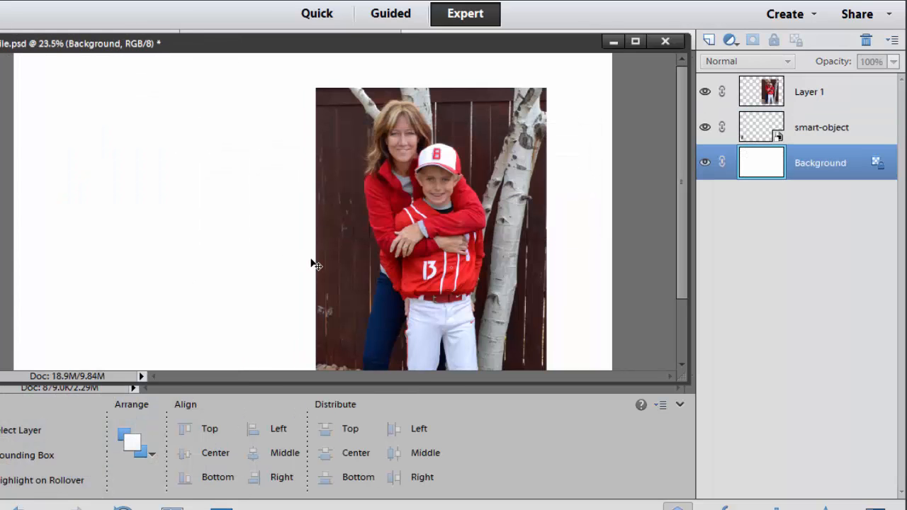
Enlarge the smart-object thumbnail proportionally to 730.24% so it fills the left half of the page.
{"action": "scroll", "coordinate": [312, 263], "scroll_direction": "down", "scroll_amount": 4}
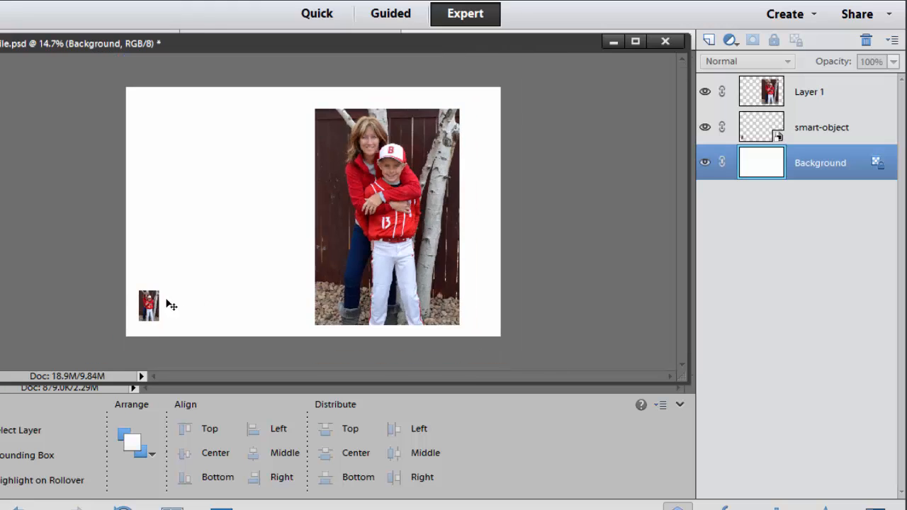
{"action": "left_click", "coordinate": [155, 305]}
{"action": "left_click_drag", "start_coordinate": [162, 287], "coordinate": [342, 136]}
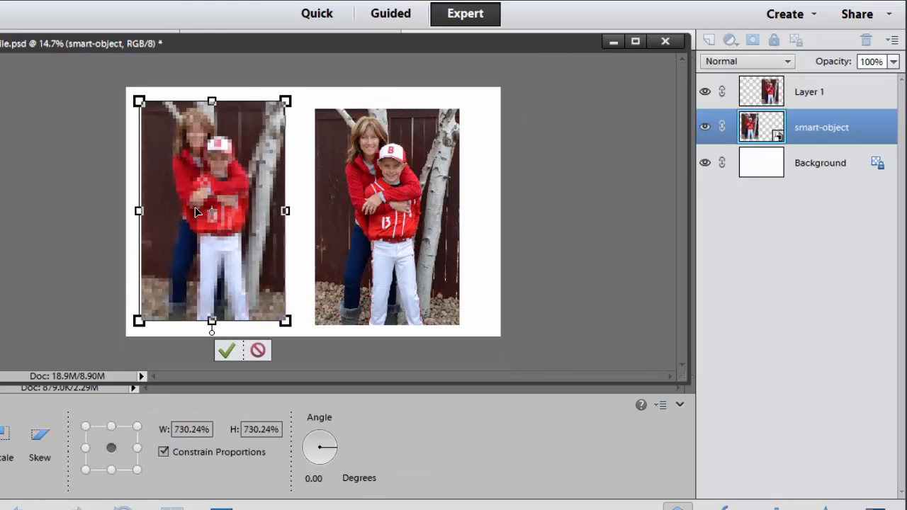
{"action": "left_click", "coordinate": [226, 352]}
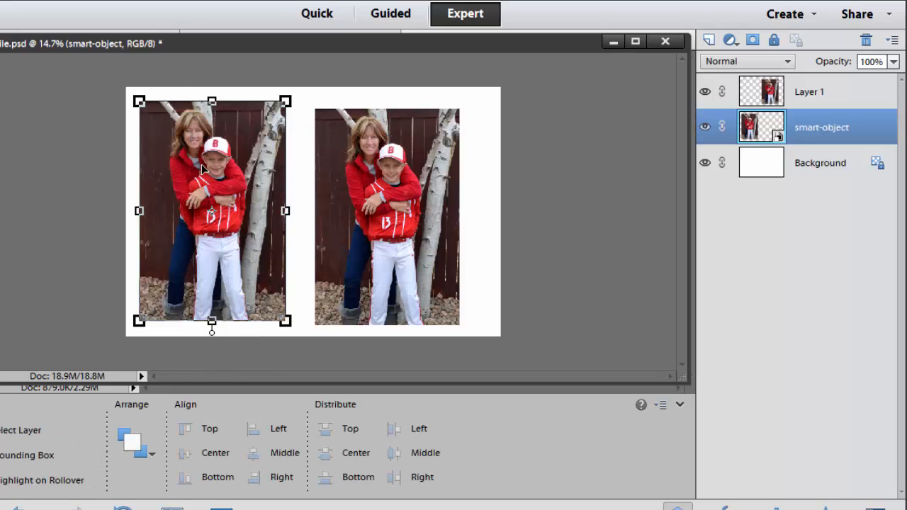
Shrink the Layer 1 photo proportionally to 11.54% and apply the transformation.
{"action": "key", "text": "ctrl+equal"}
{"action": "key", "text": "ctrl+equal"}
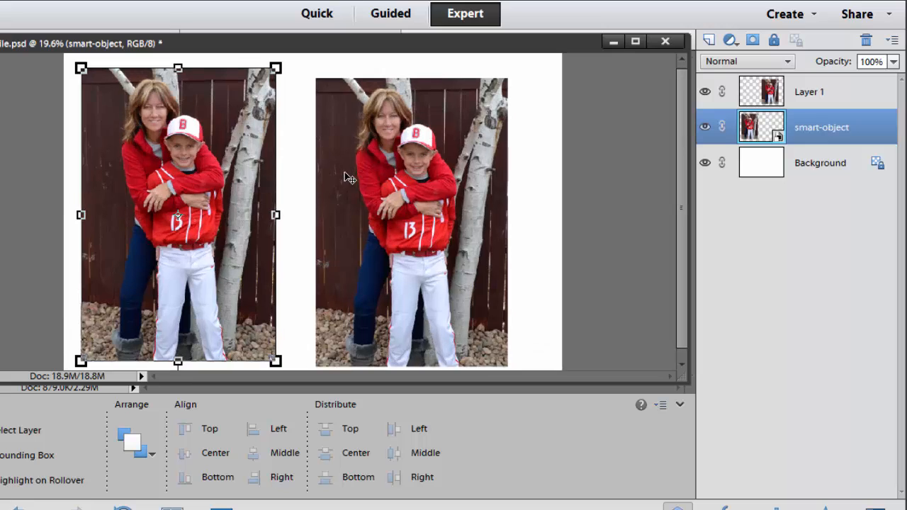
{"action": "left_click", "coordinate": [381, 206]}
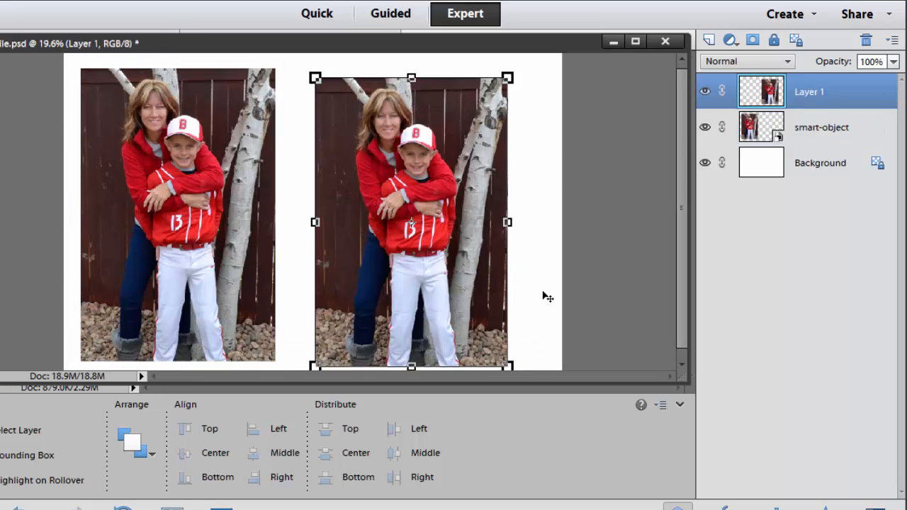
{"action": "key", "text": "ctrl+minus"}
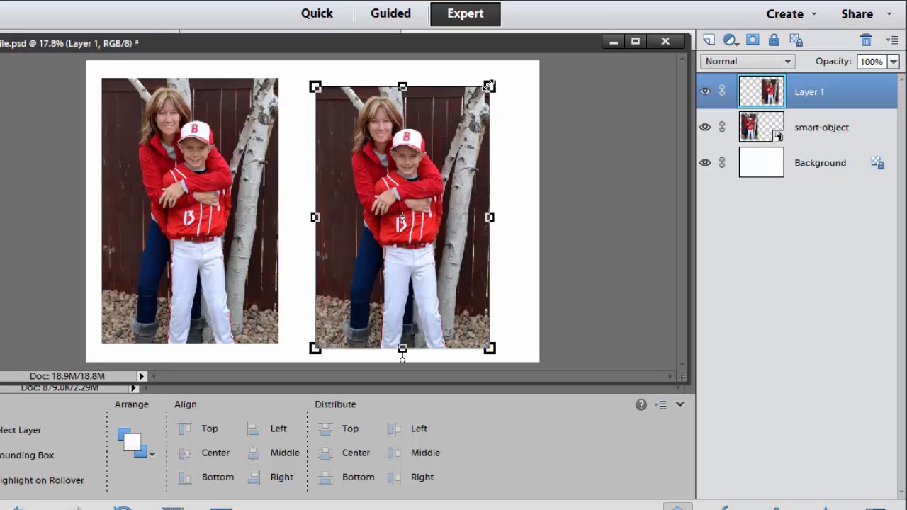
{"action": "left_click_drag", "start_coordinate": [489, 86], "coordinate": [368, 272]}
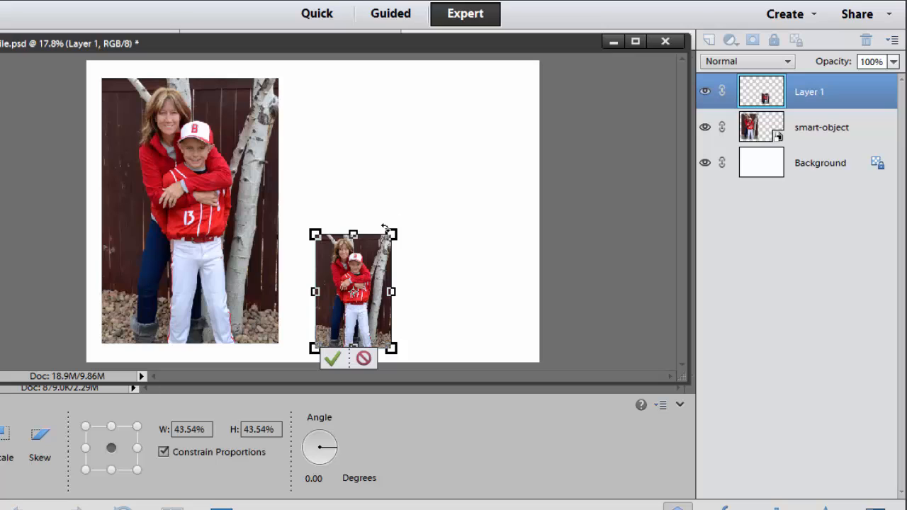
{"action": "left_click_drag", "start_coordinate": [392, 234], "coordinate": [339, 315]}
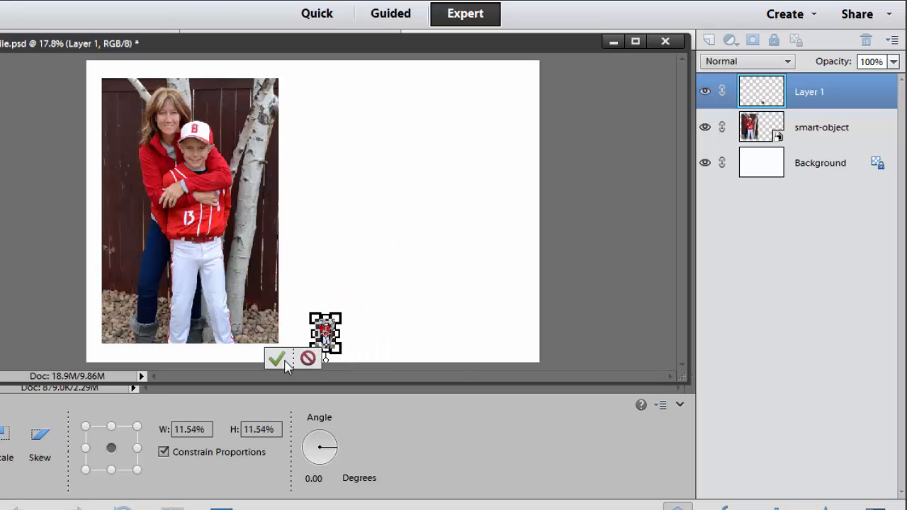
{"action": "key", "text": "Return"}
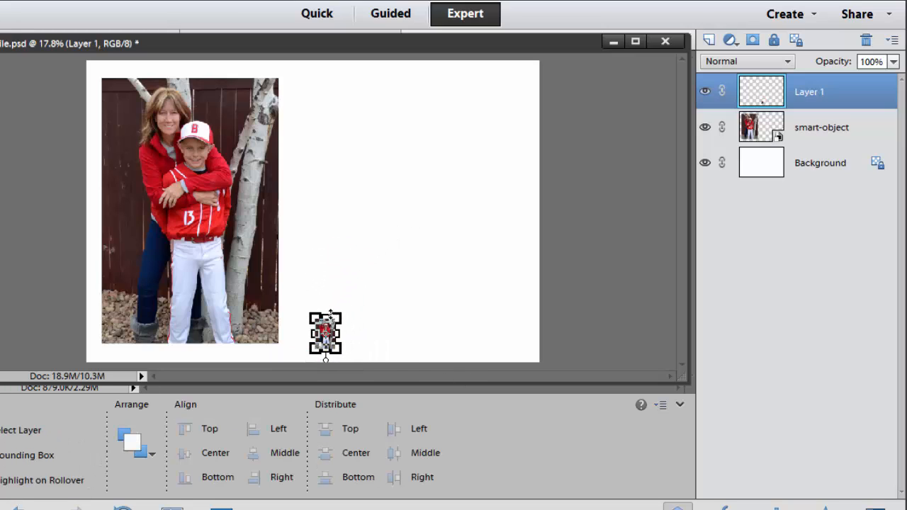
Enlarge the Layer 1 thumbnail to about the smart-object photo's size and compare the sharpness of both photos up close.
{"action": "left_click_drag", "start_coordinate": [335, 317], "coordinate": [538, 108]}
{"action": "left_click", "coordinate": [435, 356]}
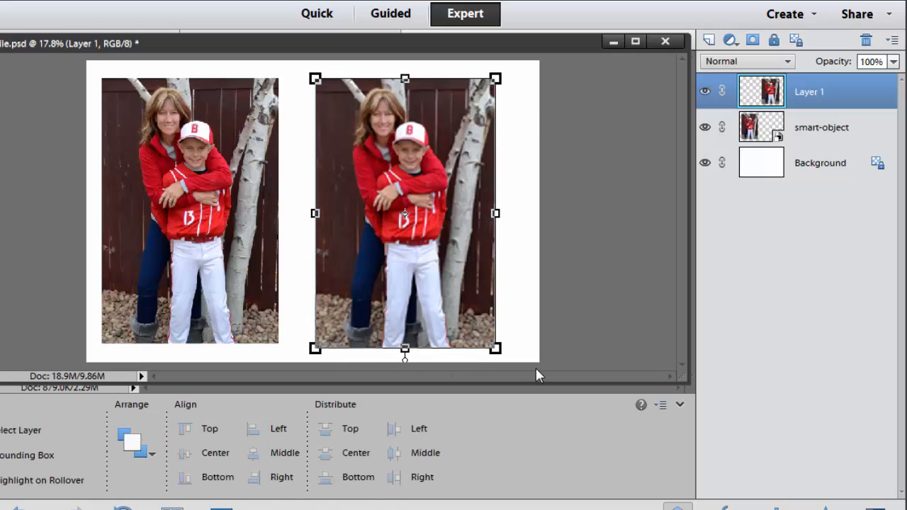
{"action": "left_click", "coordinate": [519, 207]}
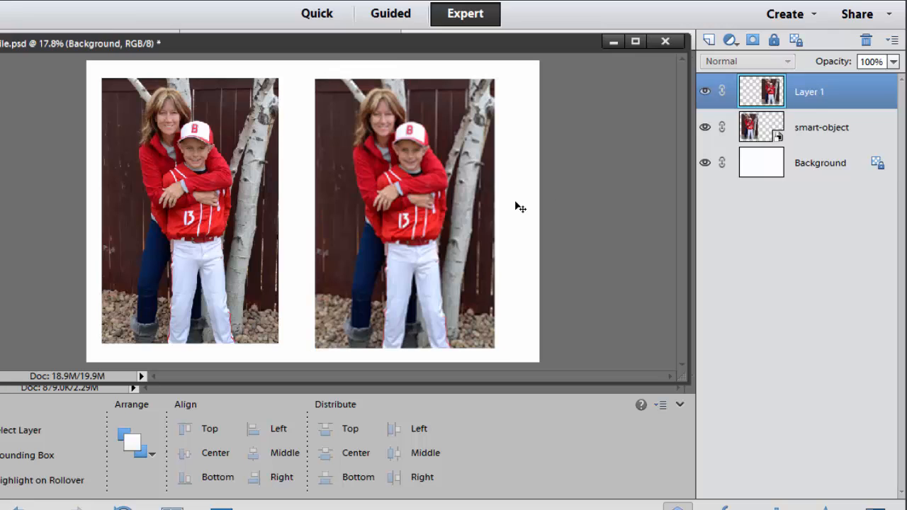
{"action": "scroll", "coordinate": [291, 158], "scroll_direction": "up", "scroll_amount": 3}
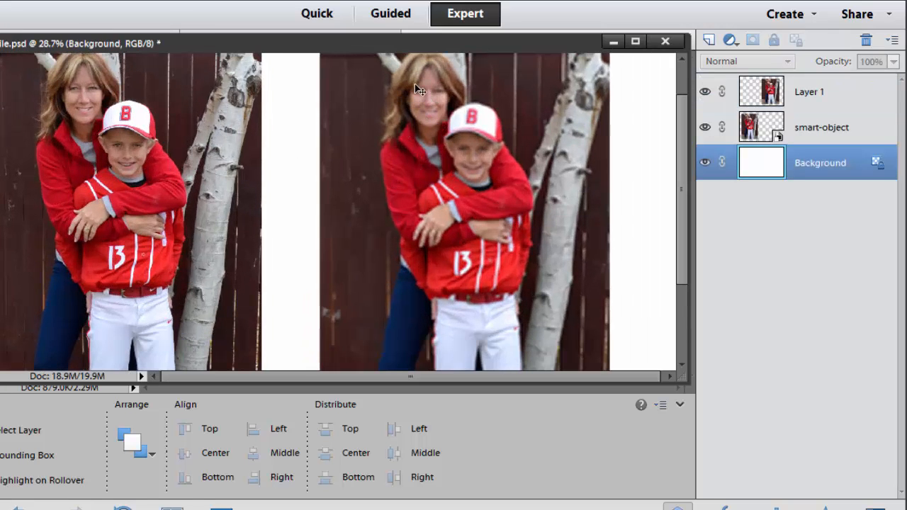
{"action": "scroll", "coordinate": [355, 182], "scroll_direction": "up", "scroll_amount": 1}
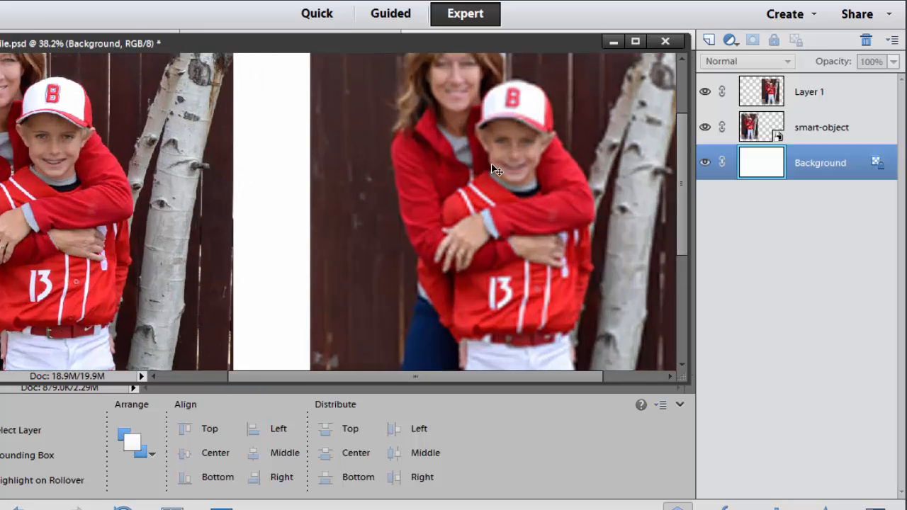
{"action": "scroll", "coordinate": [496, 171], "scroll_direction": "down", "scroll_amount": 3}
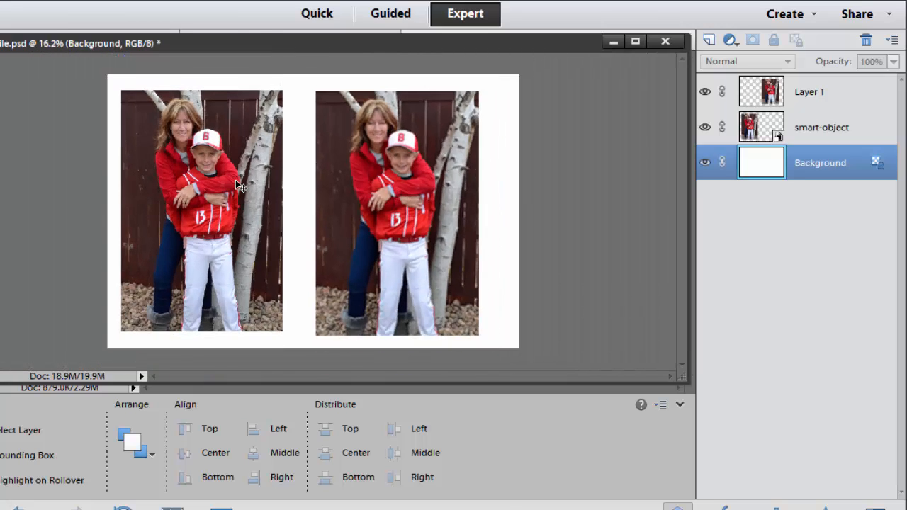
Shrink the smart-object photo to 19.60% and the Layer 1 photo to a similar thumbnail size.
{"action": "left_click", "coordinate": [239, 187]}
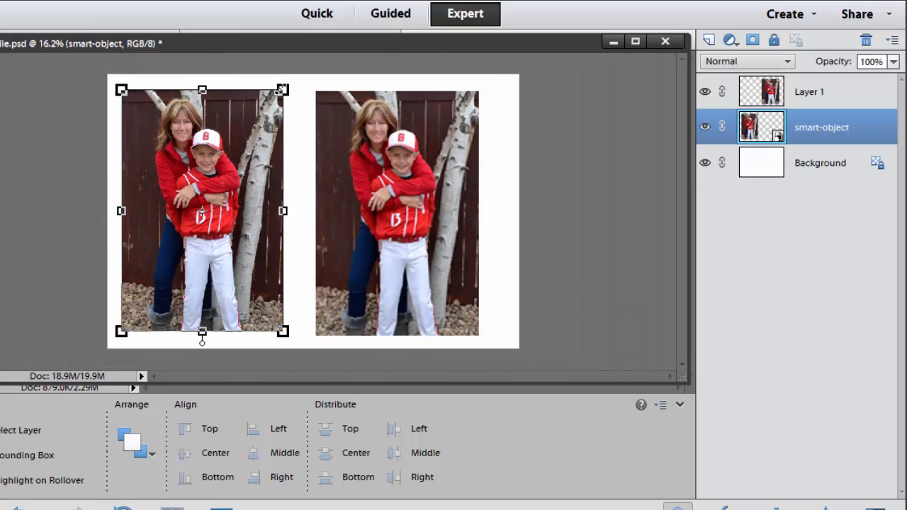
{"action": "left_click_drag", "start_coordinate": [281, 90], "coordinate": [158, 277]}
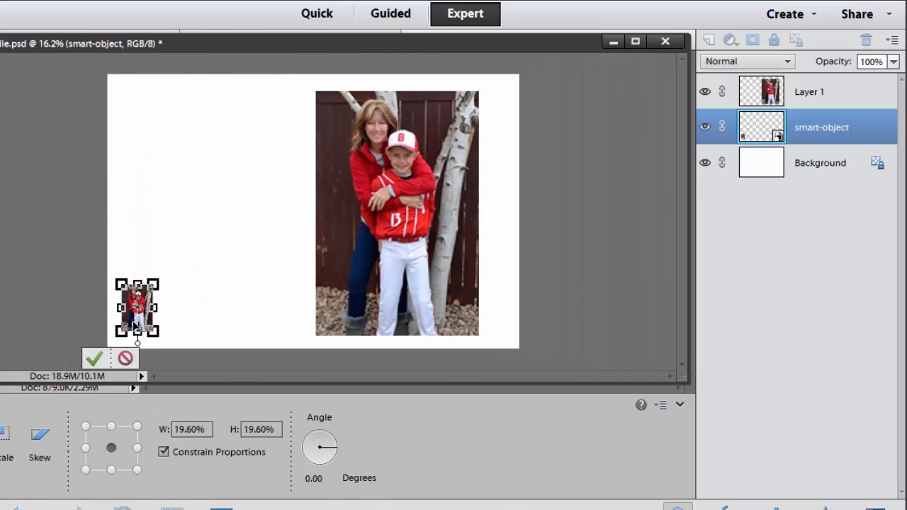
{"action": "left_click", "coordinate": [98, 356]}
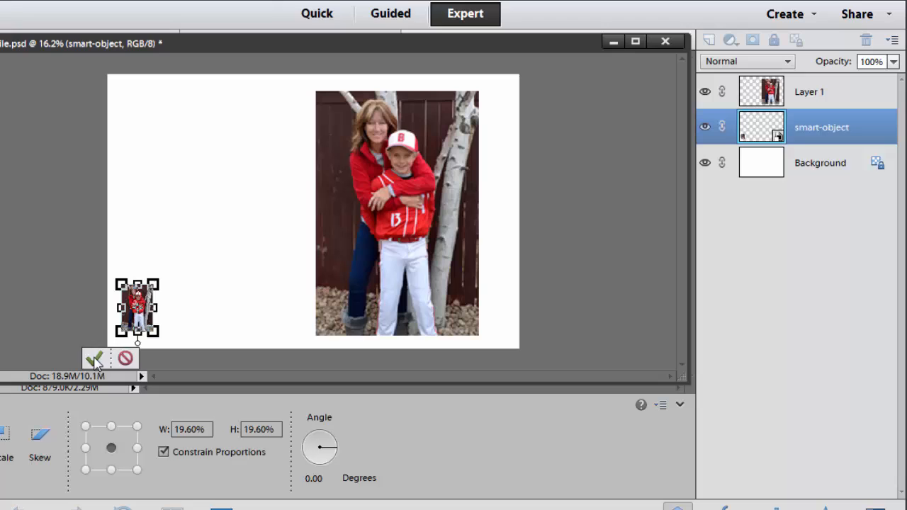
{"action": "left_click", "coordinate": [438, 218]}
{"action": "left_click_drag", "start_coordinate": [479, 92], "coordinate": [362, 304]}
{"action": "left_click", "coordinate": [282, 360]}
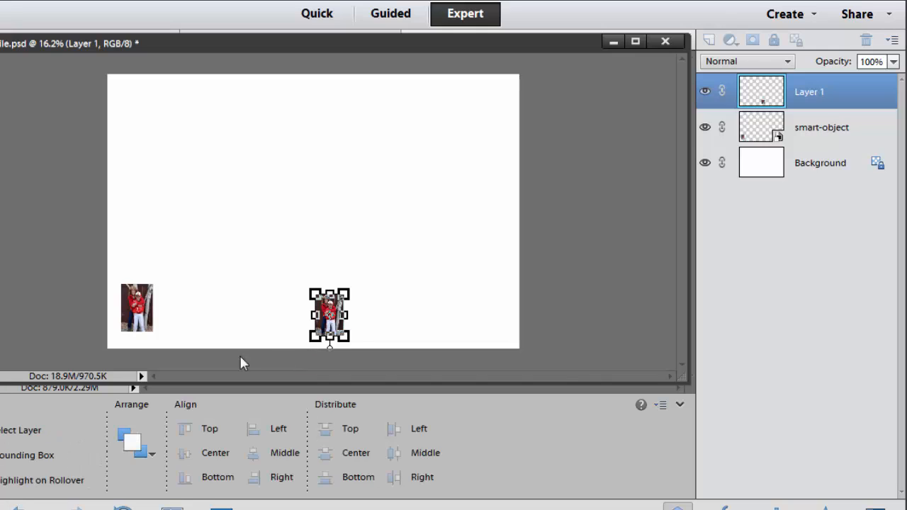
Enlarge the smart-object thumbnail again to nearly the full height of the page.
{"action": "left_click", "coordinate": [138, 320]}
{"action": "left_click_drag", "start_coordinate": [161, 280], "coordinate": [340, 118]}
{"action": "left_click", "coordinate": [229, 343]}
Enlarge the Layer 1 thumbnail to 602.26% and compare its sharpness with the smart-object photo up close.
{"action": "left_click", "coordinate": [333, 313]}
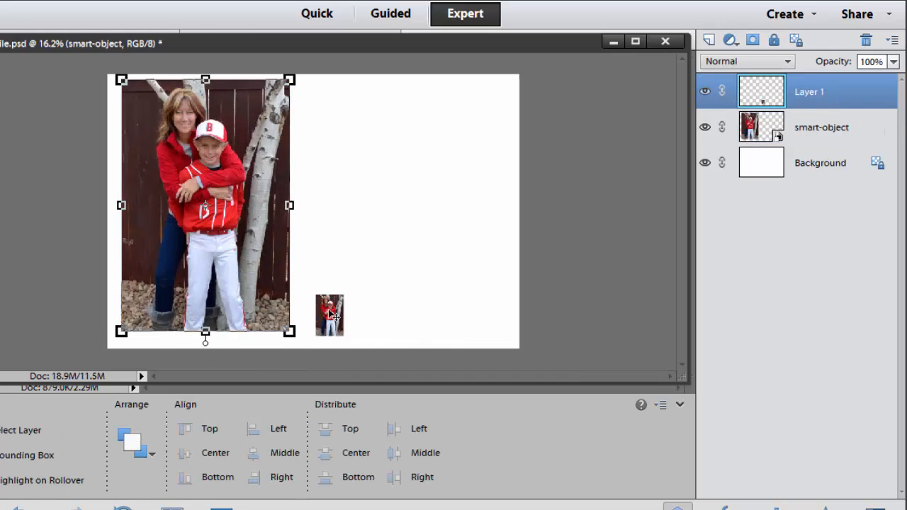
{"action": "left_click_drag", "start_coordinate": [345, 294], "coordinate": [485, 83]}
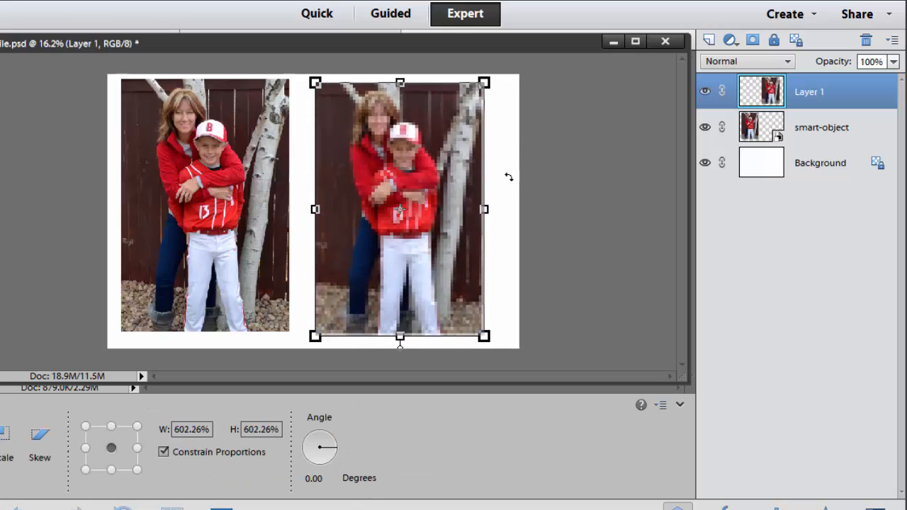
{"action": "left_click", "coordinate": [426, 348]}
{"action": "left_click", "coordinate": [493, 201]}
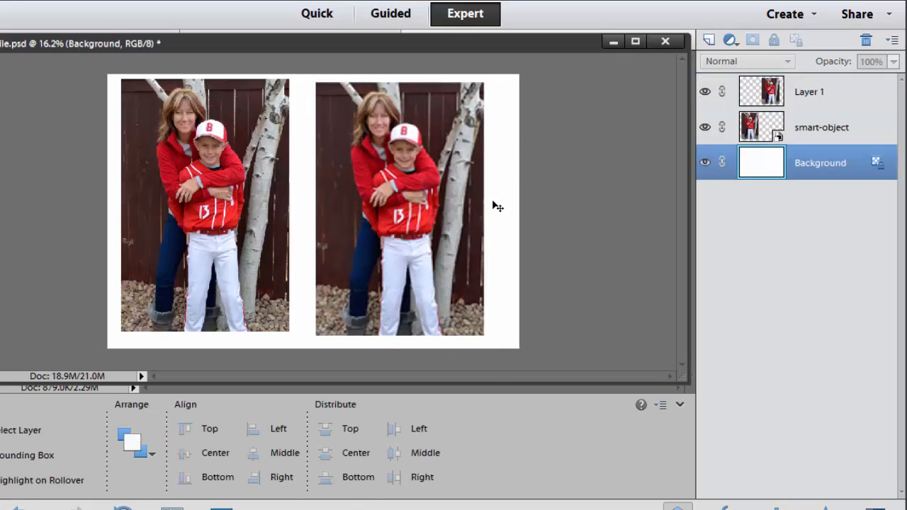
{"action": "scroll", "coordinate": [265, 196], "scroll_direction": "up", "scroll_amount": 4}
{"action": "left_click_drag", "start_coordinate": [687, 208], "coordinate": [687, 156]}
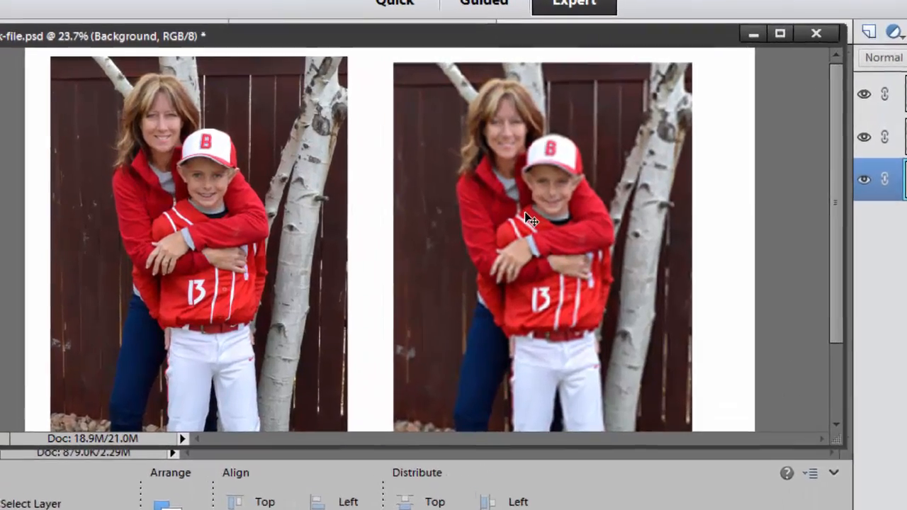
{"action": "scroll", "coordinate": [524, 212], "scroll_direction": "up", "scroll_amount": 1}
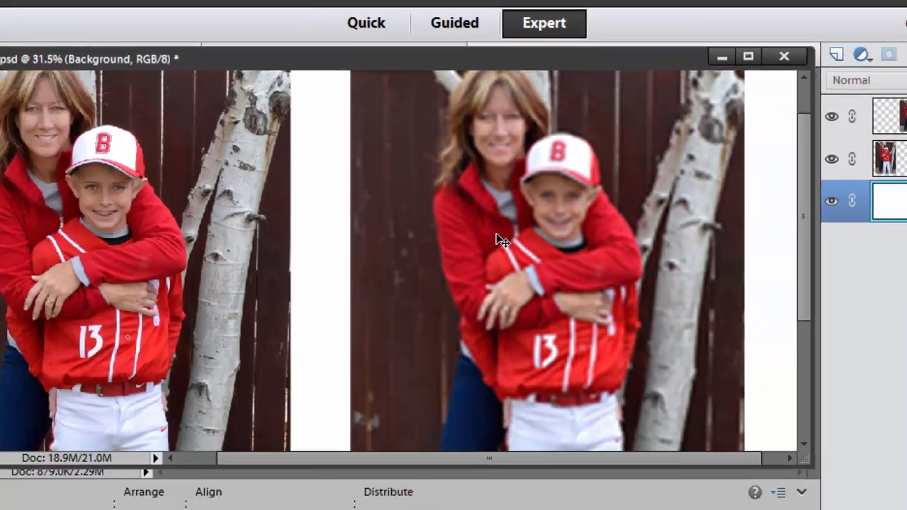
{"action": "scroll", "coordinate": [528, 316], "scroll_direction": "down", "scroll_amount": 4}
{"action": "scroll", "coordinate": [423, 211], "scroll_direction": "down", "scroll_amount": 1}
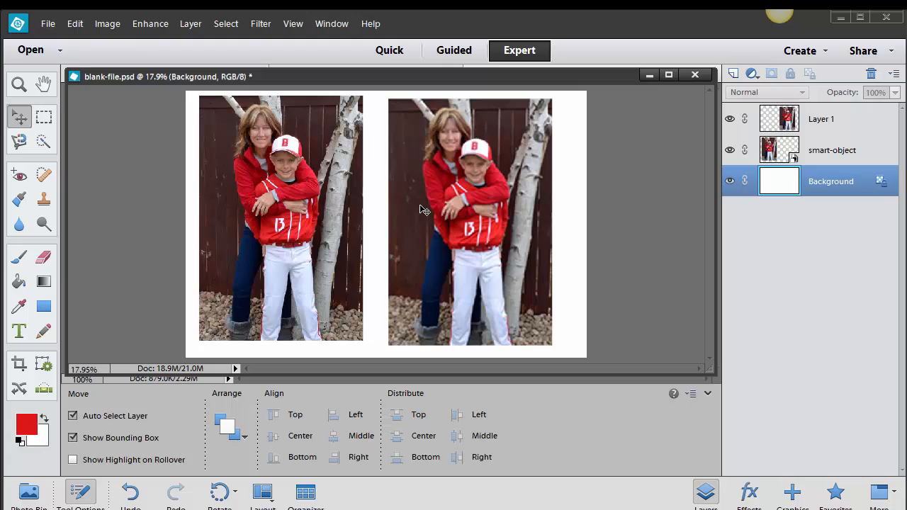
Apply the Fresco artistic filter to the smart-object layer and agree to simplify the layer for it.
{"action": "left_click", "coordinate": [834, 155]}
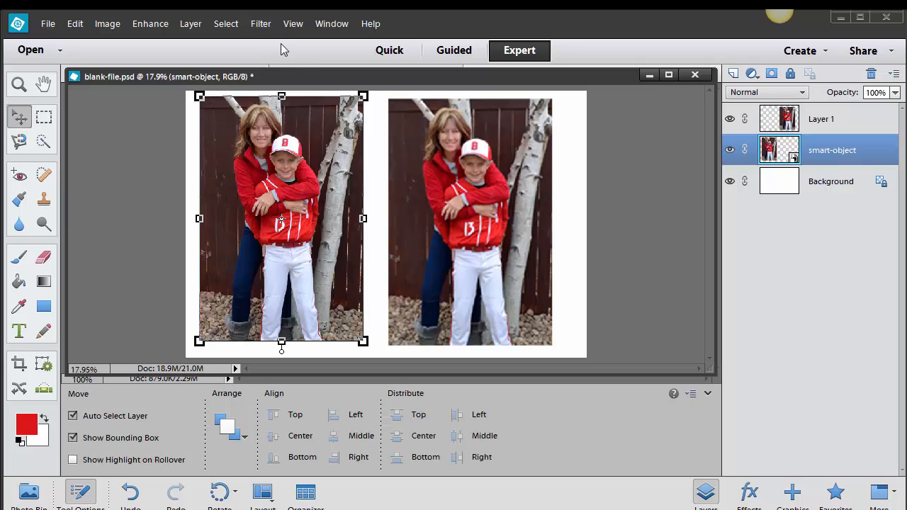
{"action": "left_click", "coordinate": [261, 26]}
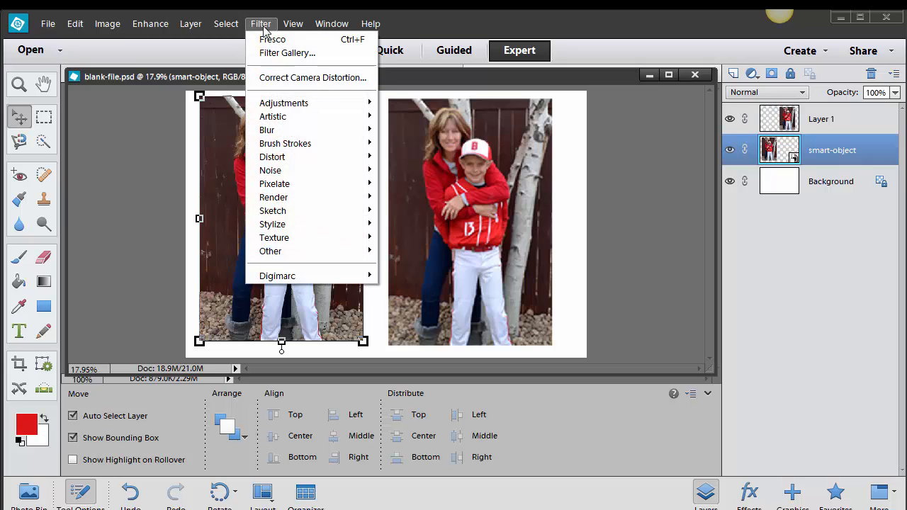
{"action": "mouse_move", "coordinate": [272, 121]}
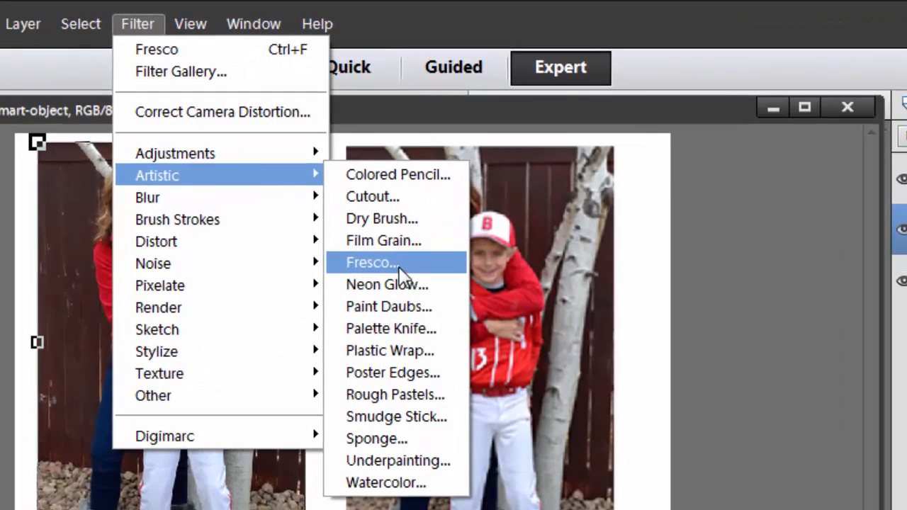
{"action": "left_click", "coordinate": [405, 170]}
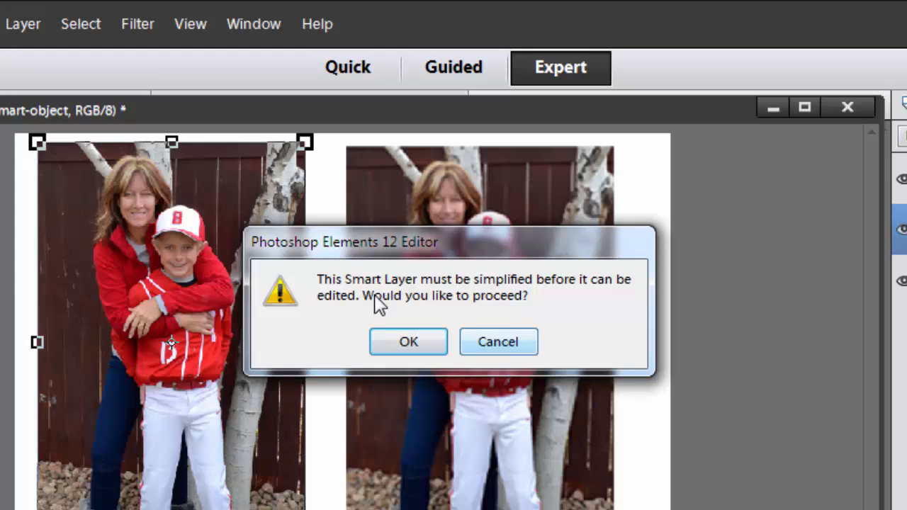
{"action": "left_click", "coordinate": [401, 341]}
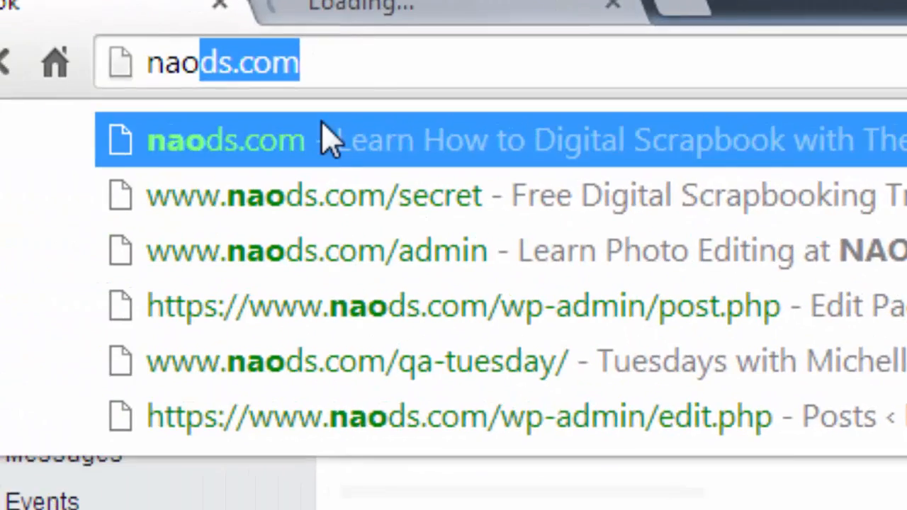
Switch to the web browser, open naods.com and look through the training videos in the member area.
{"action": "key", "text": "Return"}
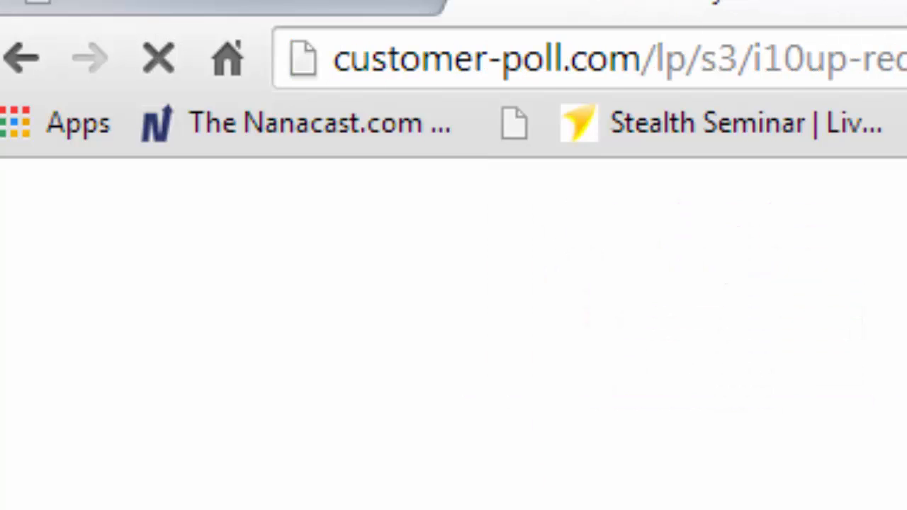
{"action": "left_click", "coordinate": [877, 2]}
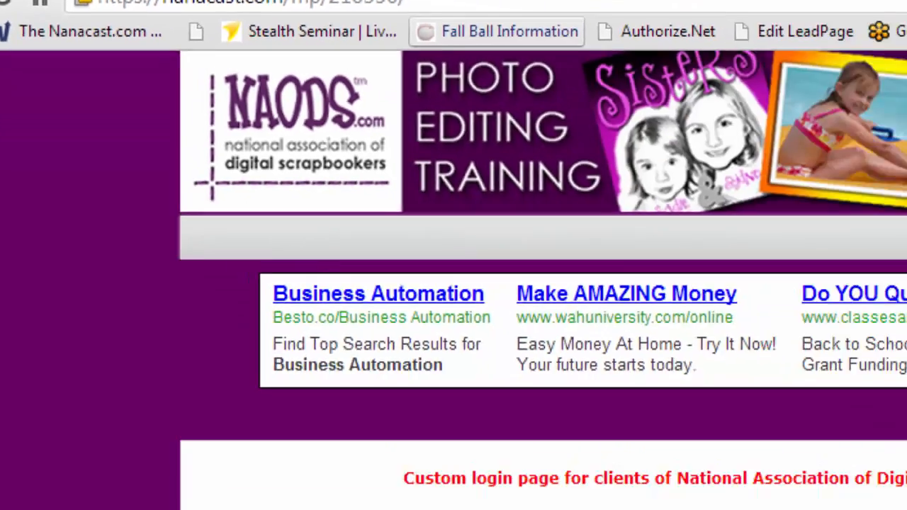
{"action": "scroll", "coordinate": [815, 205], "scroll_direction": "down", "scroll_amount": 10}
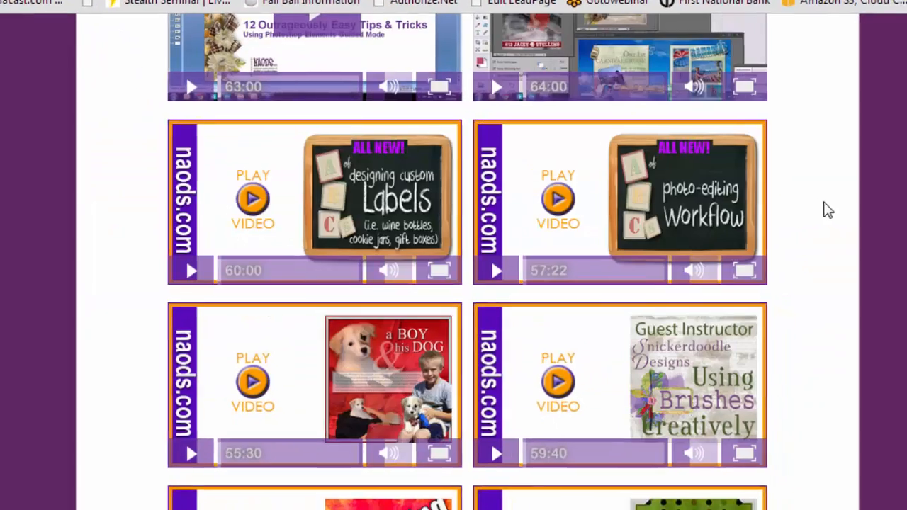
{"action": "scroll", "coordinate": [808, 202], "scroll_direction": "down", "scroll_amount": 6}
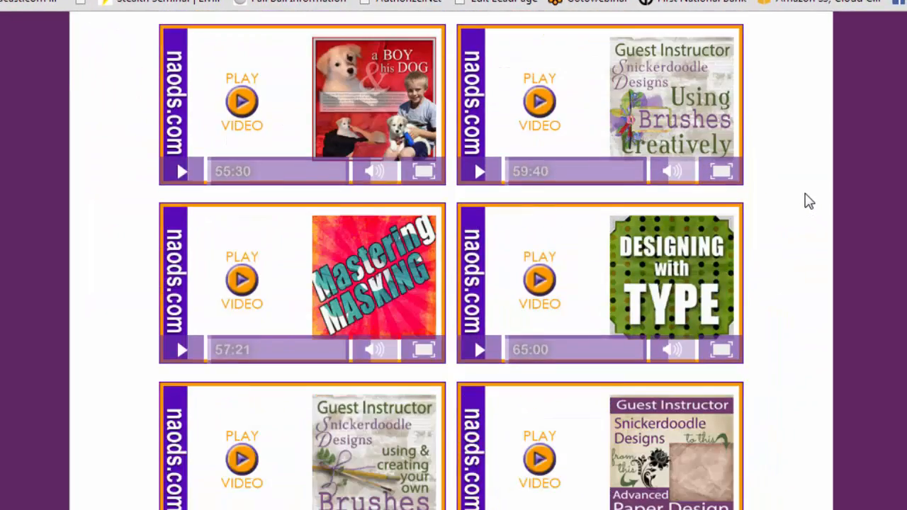
{"action": "scroll", "coordinate": [809, 202], "scroll_direction": "down", "scroll_amount": 4}
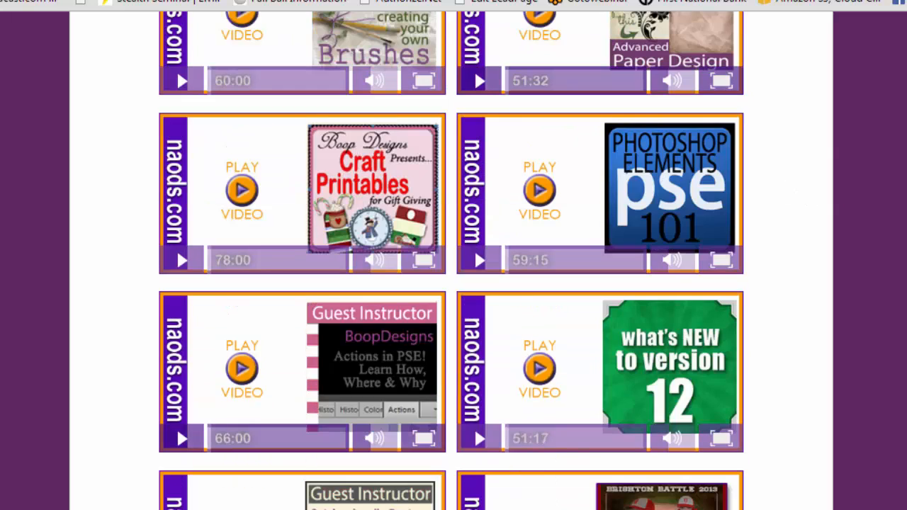
{"action": "type", "text": "n"}
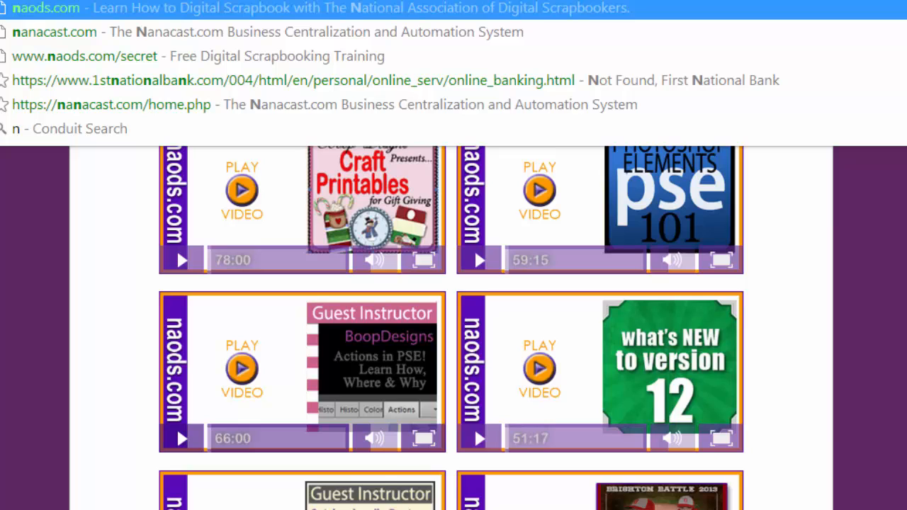
{"action": "left_click", "coordinate": [83, 60]}
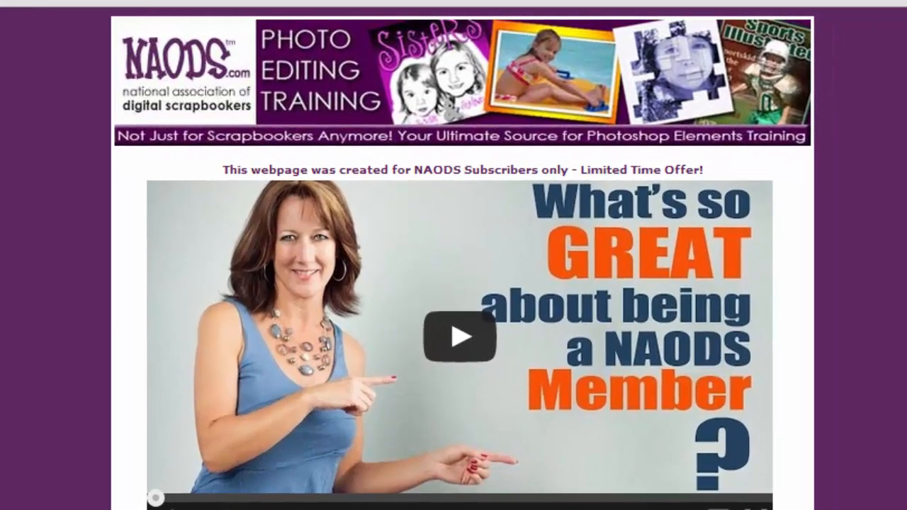
{"action": "scroll", "coordinate": [780, 287], "scroll_direction": "down", "scroll_amount": 5}
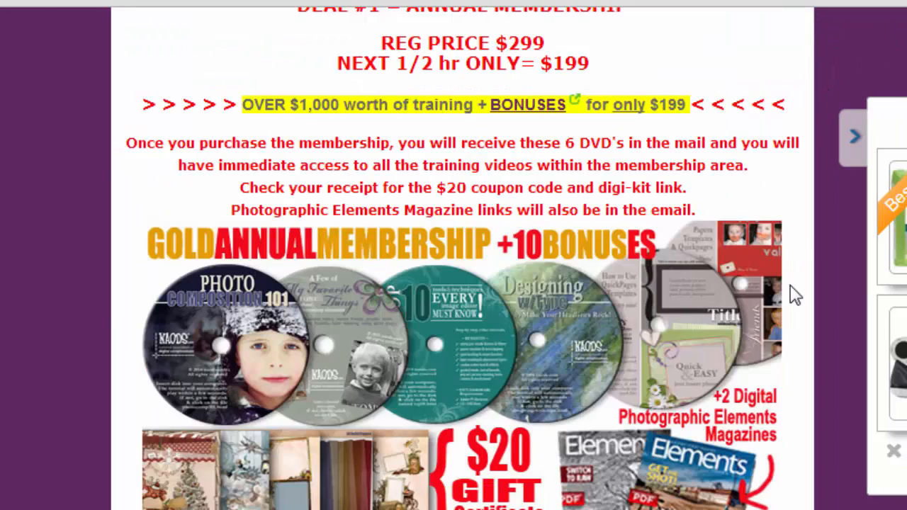
{"action": "scroll", "coordinate": [796, 294], "scroll_direction": "down", "scroll_amount": 3}
{"action": "scroll", "coordinate": [806, 300], "scroll_direction": "up", "scroll_amount": 2}
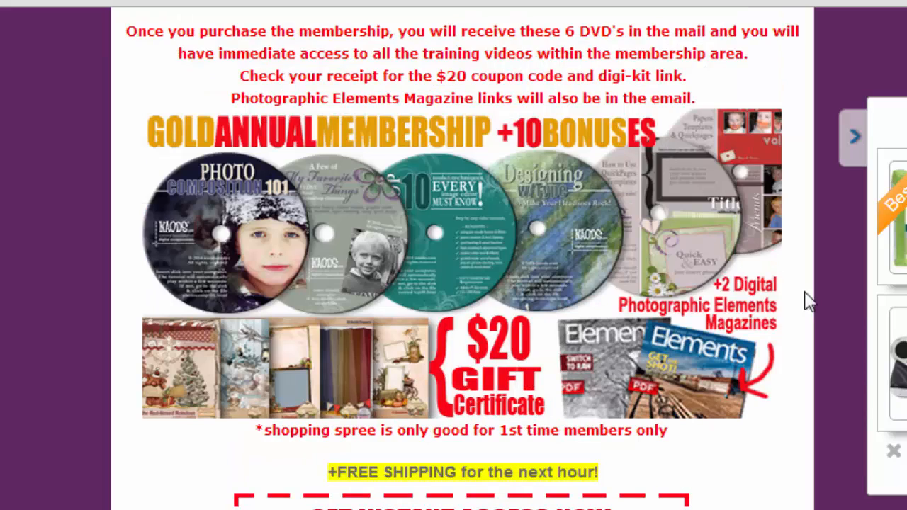